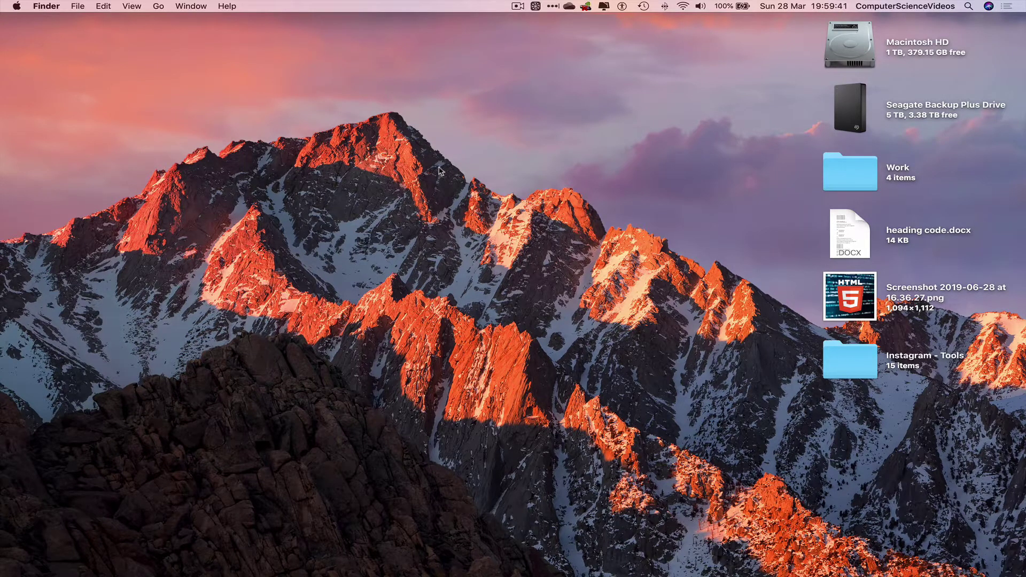
Open the COMPUTER SCIENCE VIDEOS folder on the Seagate Backup Plus Drive in Finder and widen the window across the screen.
{"action": "mouse_move", "coordinate": [75, 575]}
{"action": "left_click", "coordinate": [48, 556]}
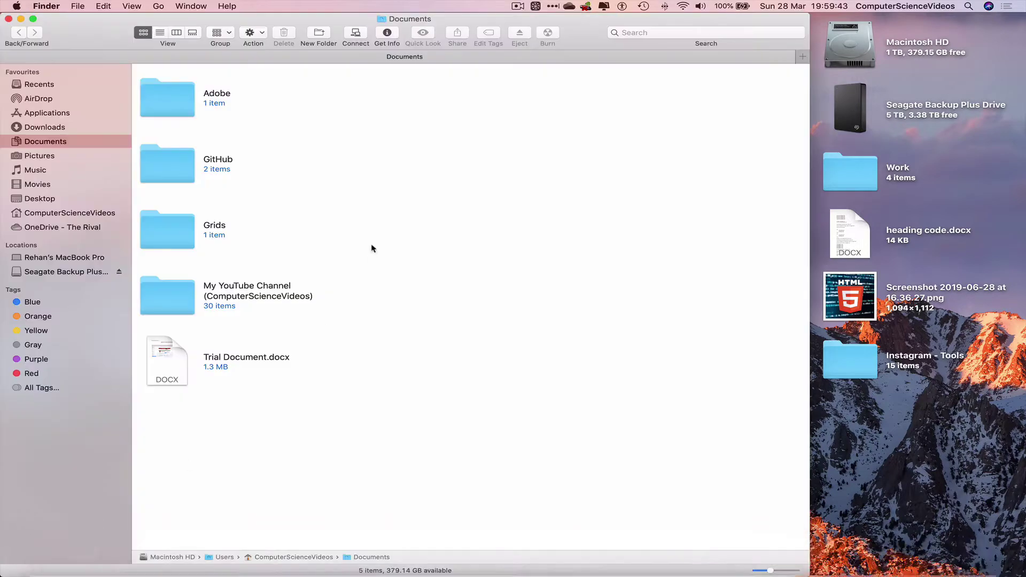
{"action": "left_click", "coordinate": [52, 273]}
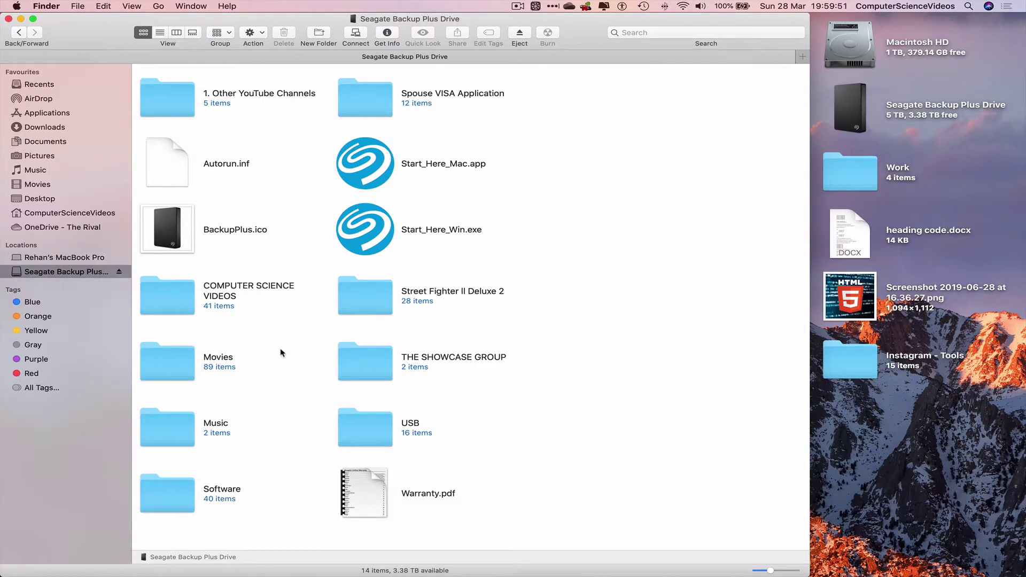
{"action": "double_click", "coordinate": [173, 301]}
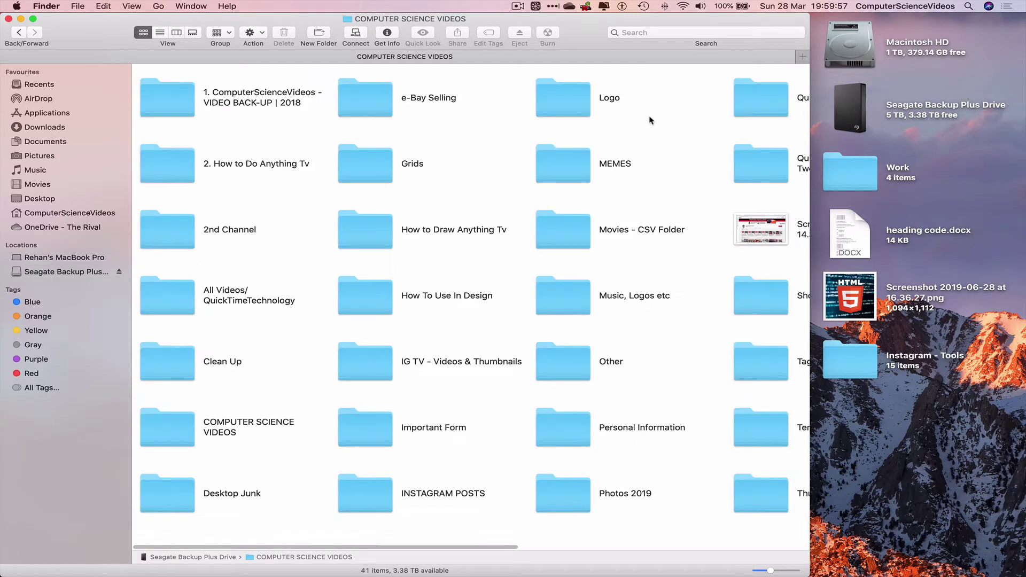
{"action": "left_click_drag", "start_coordinate": [809, 136], "coordinate": [1017, 123]}
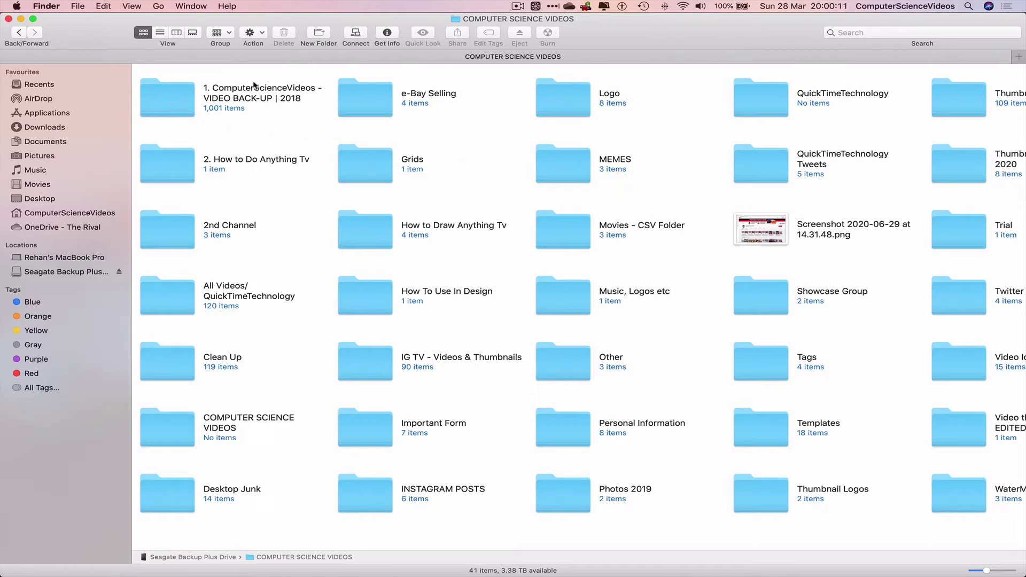
Open the "1. ComputerScienceVideos - VIDEO BACK-UP | 2018" folder and show its files as a list sorted by name in descending order.
{"action": "double_click", "coordinate": [184, 104]}
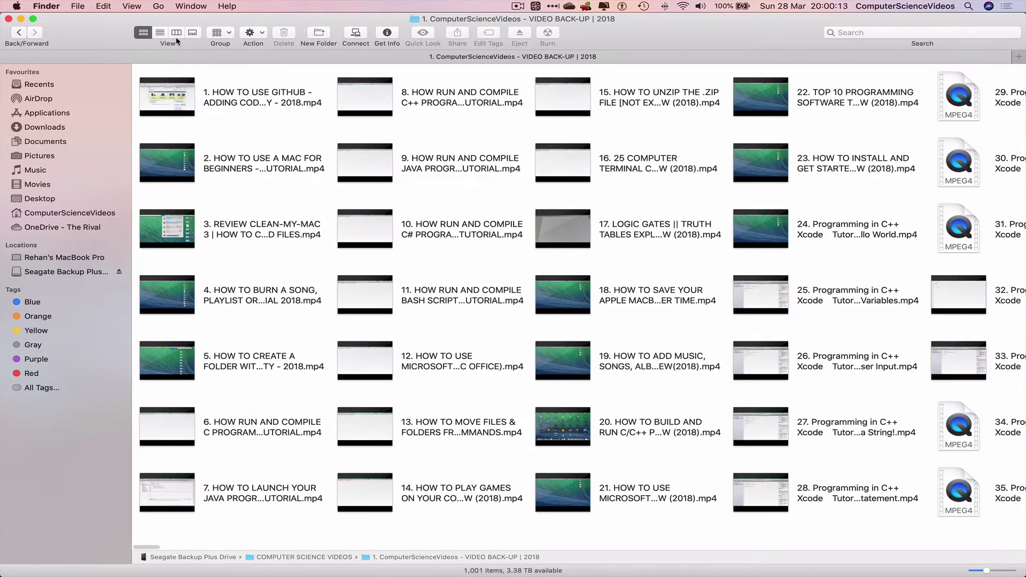
{"action": "key", "text": "super+2"}
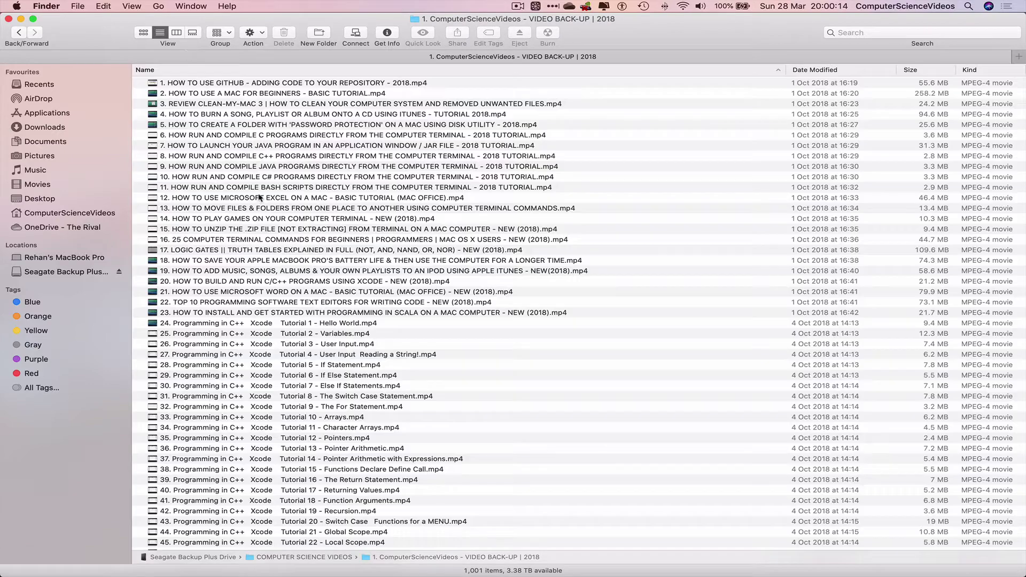
{"action": "left_click", "coordinate": [206, 71]}
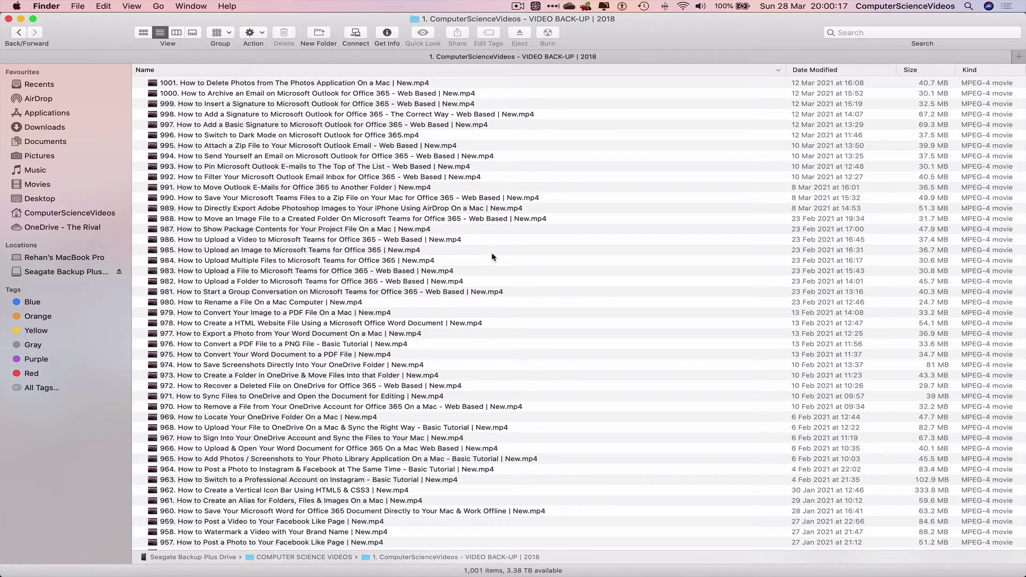
Open a second Finder window and move it to a separate desktop space.
{"action": "left_click", "coordinate": [77, 5]}
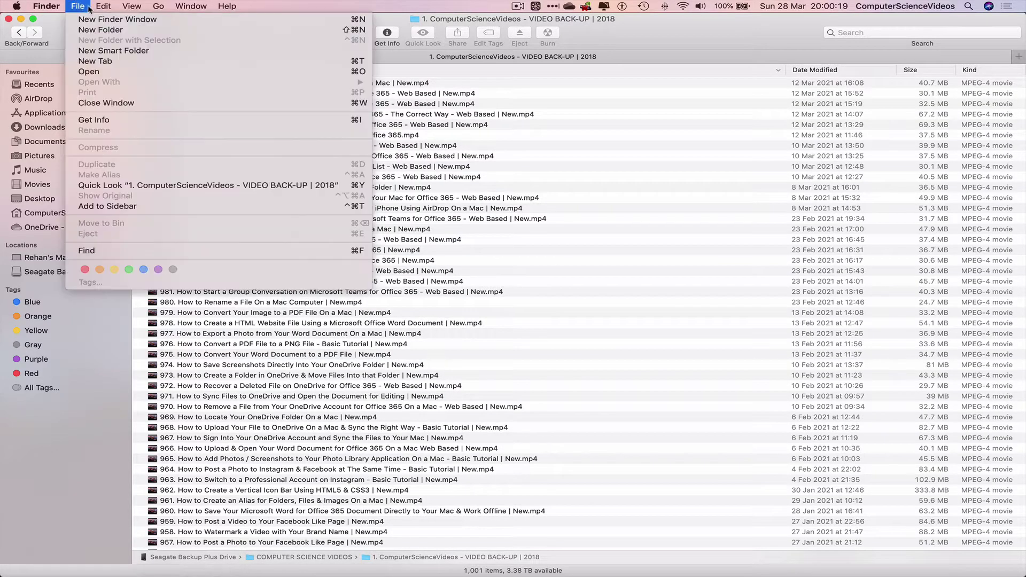
{"action": "left_click", "coordinate": [81, 20]}
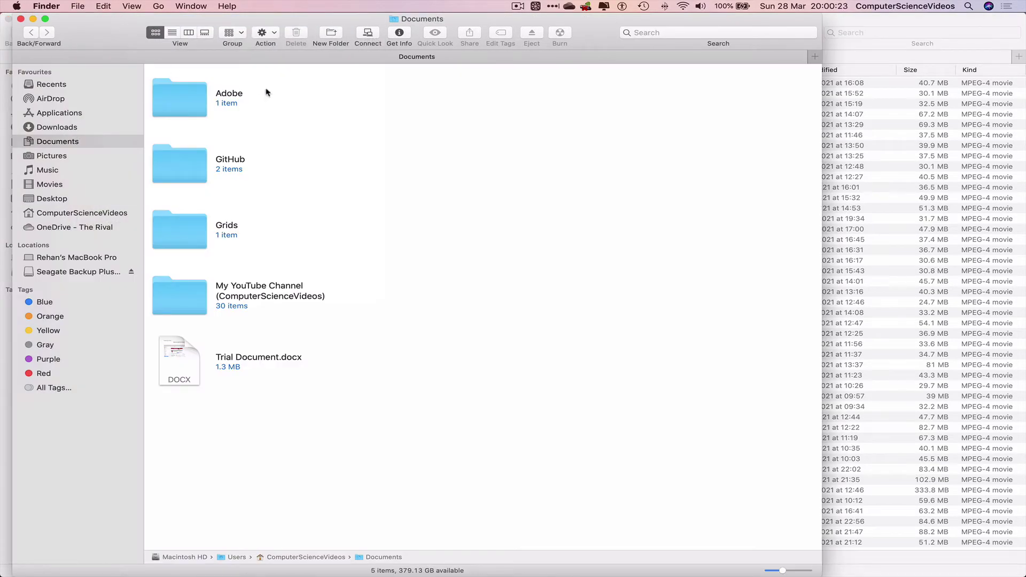
{"action": "key", "text": "ctrl+Up"}
{"action": "left_click_drag", "start_coordinate": [321, 355], "coordinate": [496, 36]}
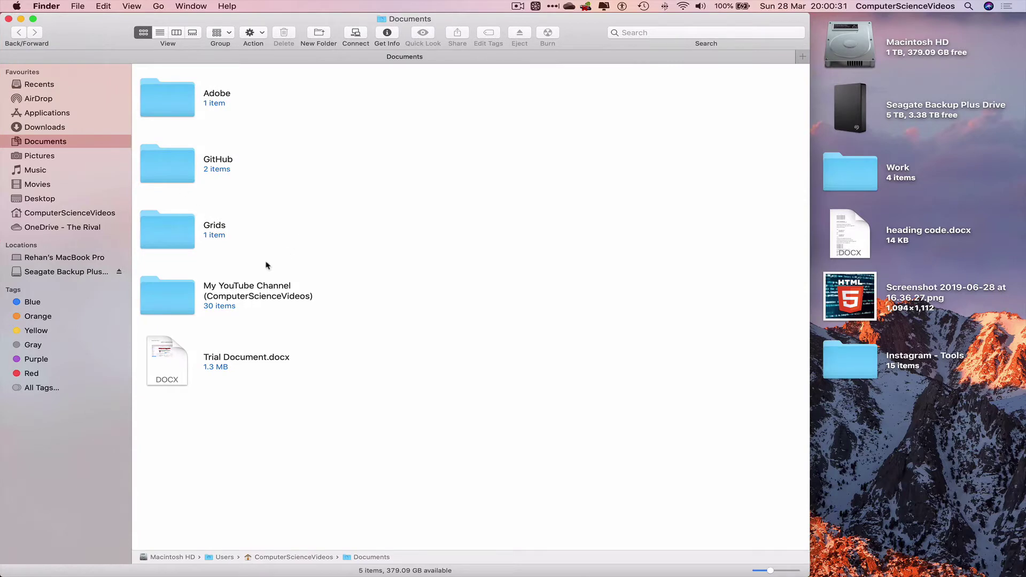
In Documents, open My YouTube Channel's "1. ComputerScienceVideos - VIDEO BACK-UP | 2020" folder in list view and compare it with the drive's backup list.
{"action": "double_click", "coordinate": [182, 304]}
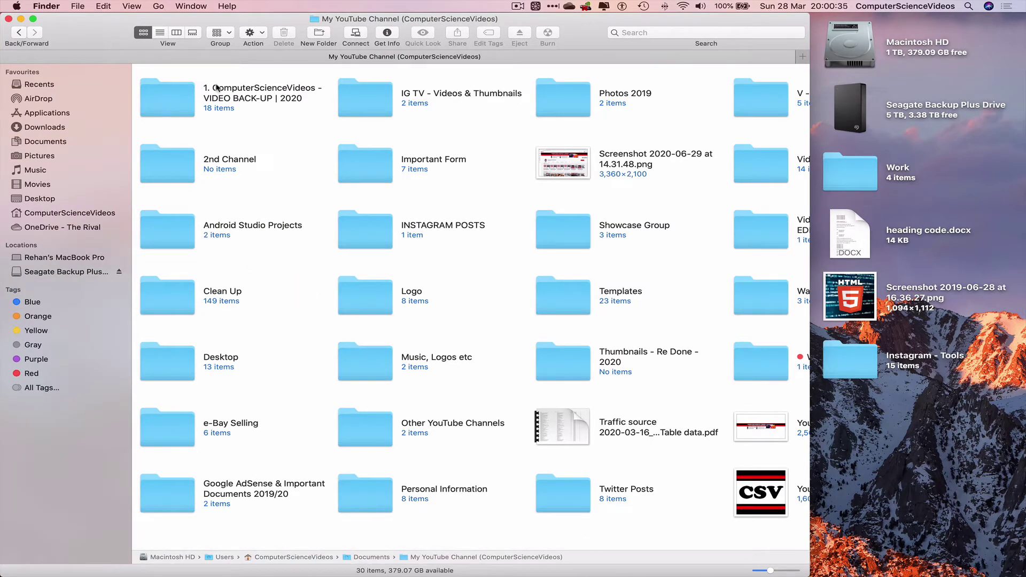
{"action": "left_click", "coordinate": [173, 105]}
{"action": "double_click", "coordinate": [173, 105]}
{"action": "left_click", "coordinate": [160, 32]}
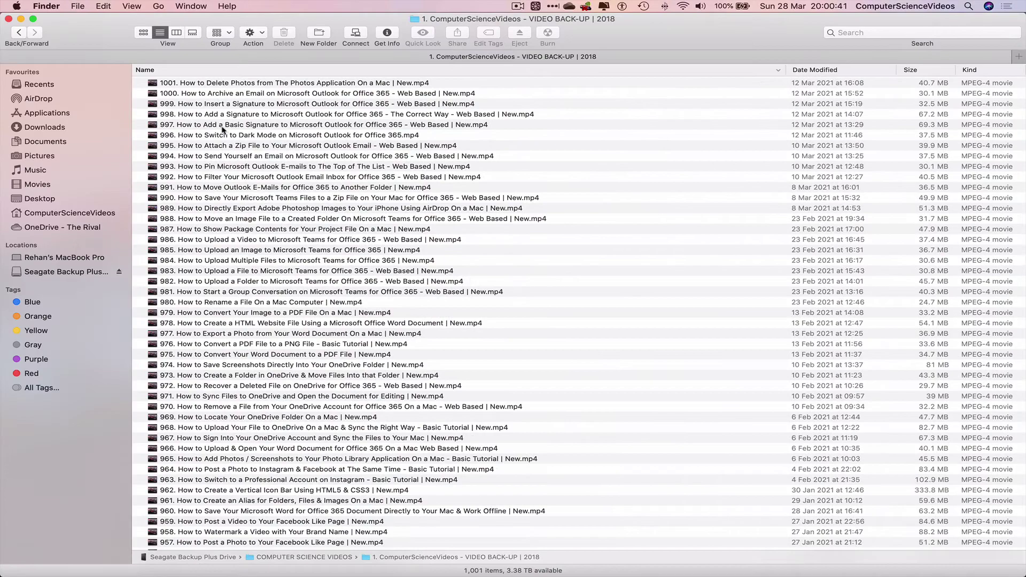
{"action": "scroll", "coordinate": [188, 86], "scroll_direction": "up", "scroll_amount": 2}
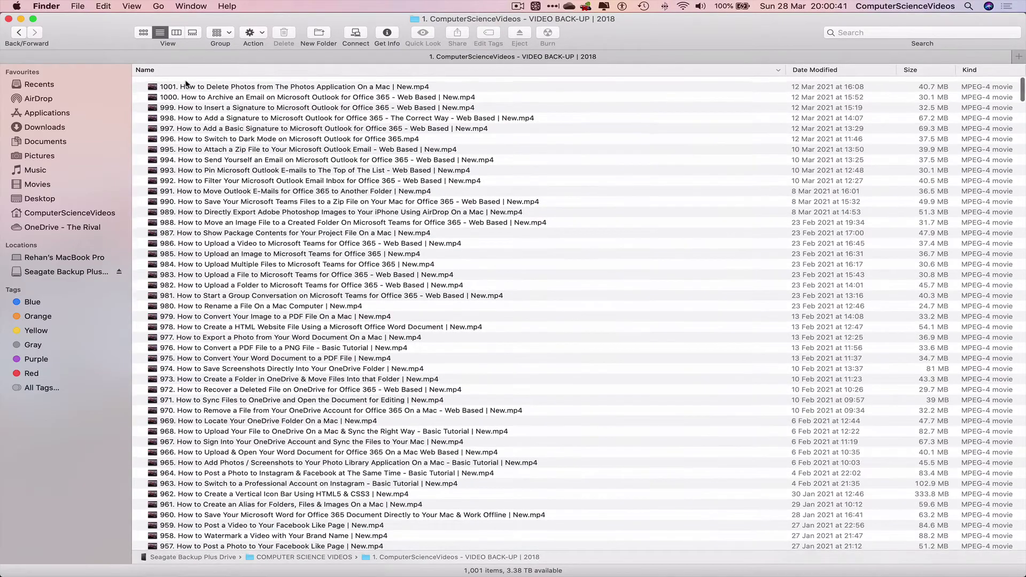
{"action": "key", "text": "ctrl+Right"}
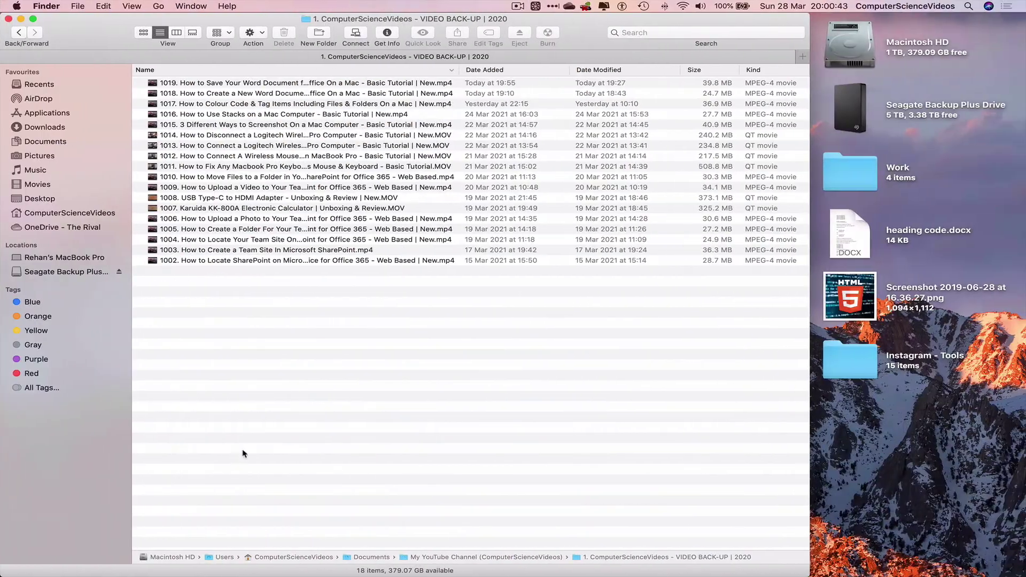
Copy all 18 video files in the VIDEO BACK-UP | 2020 folder.
{"action": "left_click_drag", "start_coordinate": [332, 419], "coordinate": [240, 84]}
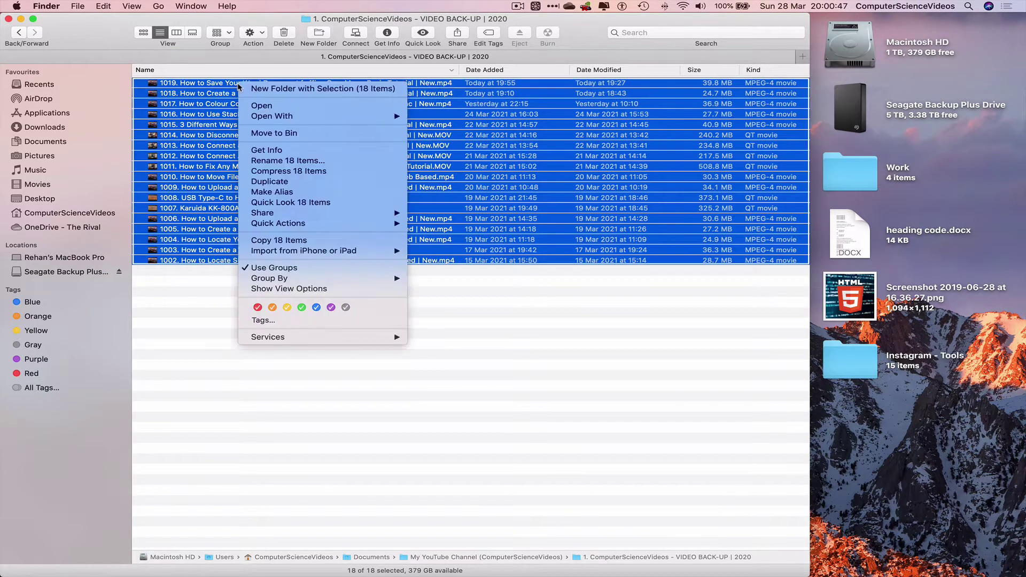
{"action": "right_click", "coordinate": [239, 83]}
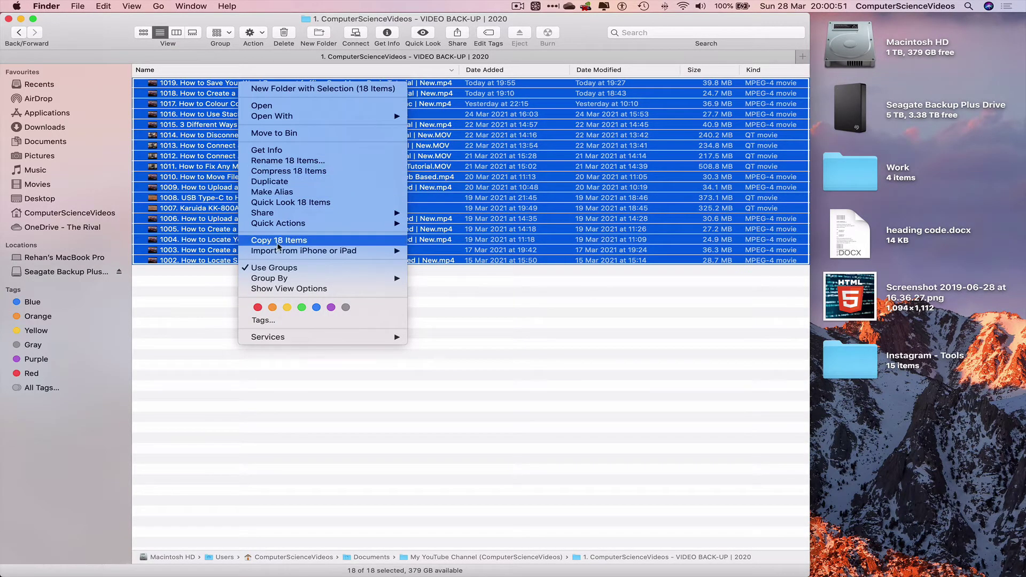
{"action": "left_click", "coordinate": [278, 241]}
{"action": "left_click", "coordinate": [288, 280]}
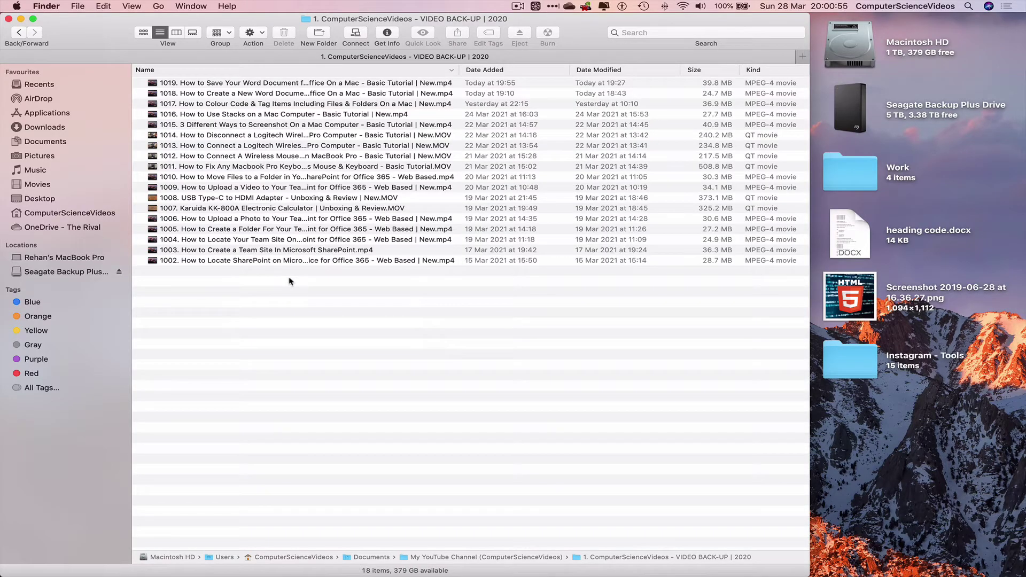
Paste the copied videos into the VIDEO BACK-UP | 2018 folder on the Seagate drive.
{"action": "key", "text": "ctrl+Left"}
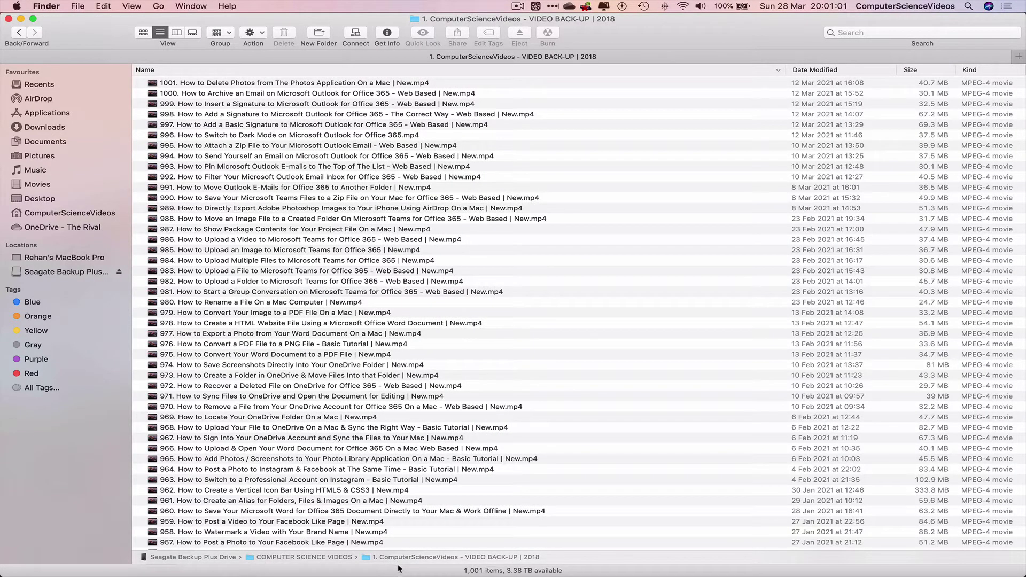
{"action": "left_click", "coordinate": [661, 145]}
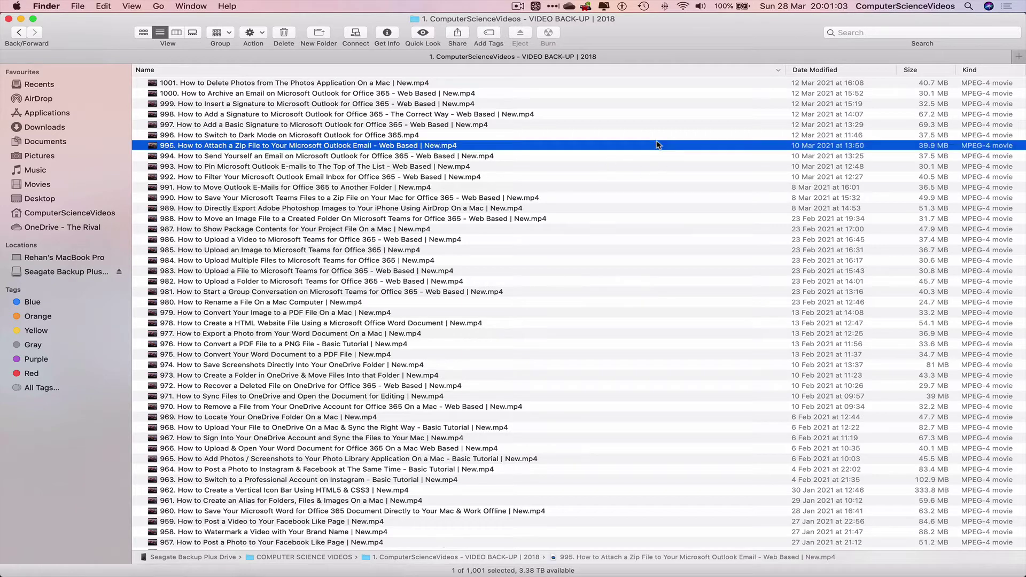
{"action": "right_click", "coordinate": [662, 148]}
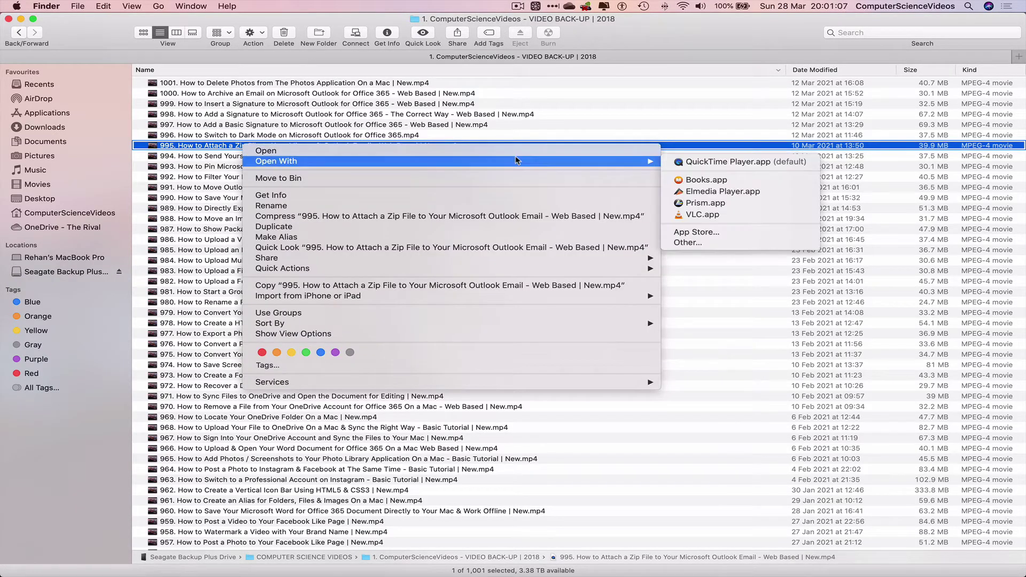
{"action": "left_click", "coordinate": [680, 289]}
{"action": "left_click", "coordinate": [635, 210]}
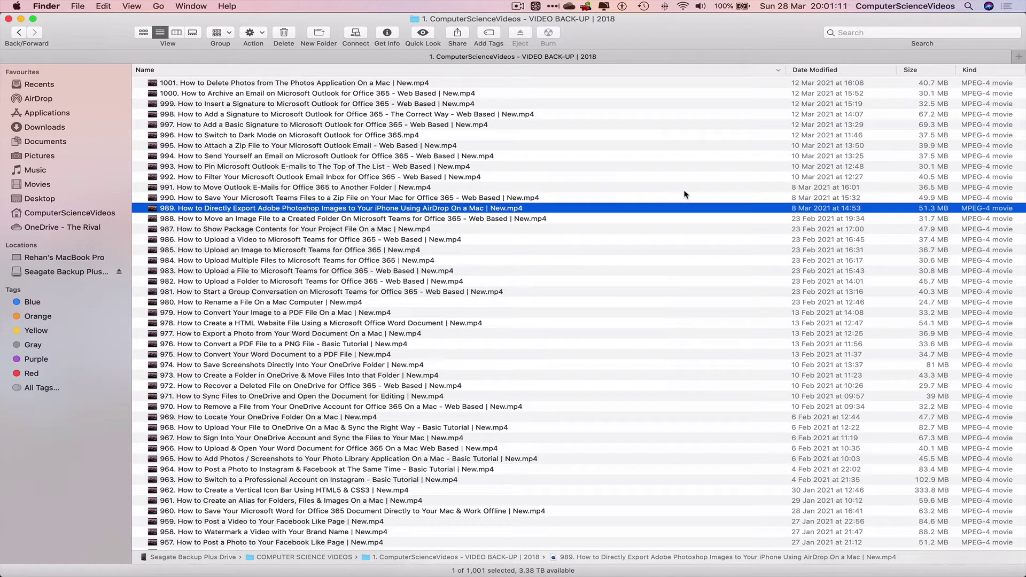
{"action": "key", "text": "super+v"}
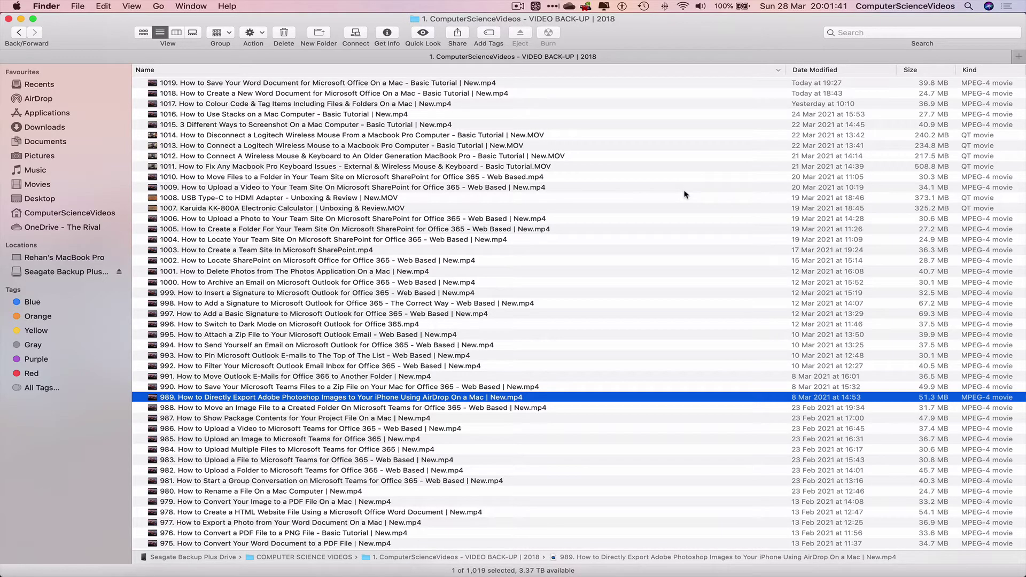
Move all 18 original videos in the Mac's VIDEO BACK-UP | 2020 folder to the Bin.
{"action": "key", "text": "ctrl+Right"}
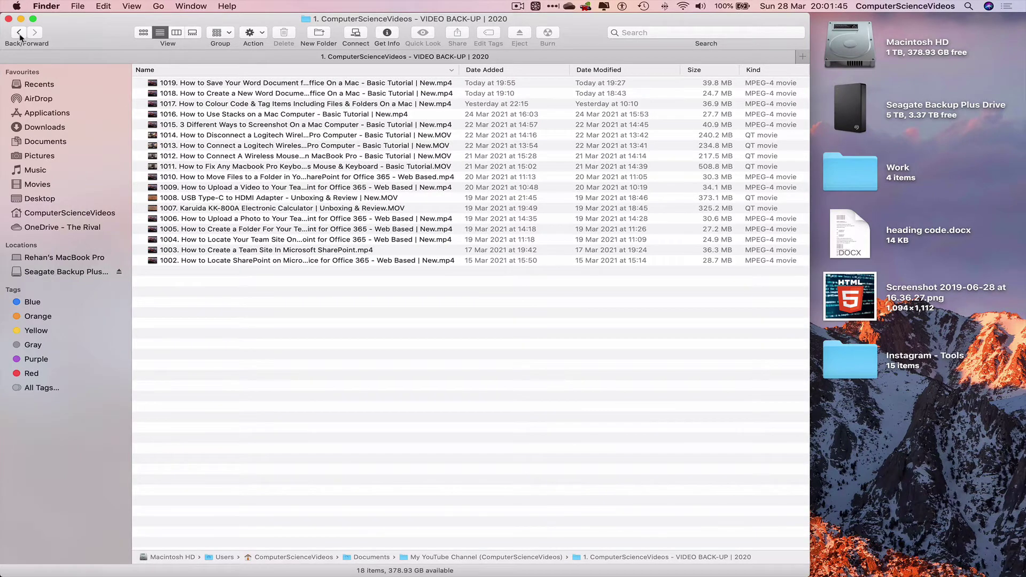
{"action": "left_click", "coordinate": [19, 33]}
{"action": "double_click", "coordinate": [163, 94]}
{"action": "left_click_drag", "start_coordinate": [377, 429], "coordinate": [194, 86]}
{"action": "right_click", "coordinate": [196, 84]}
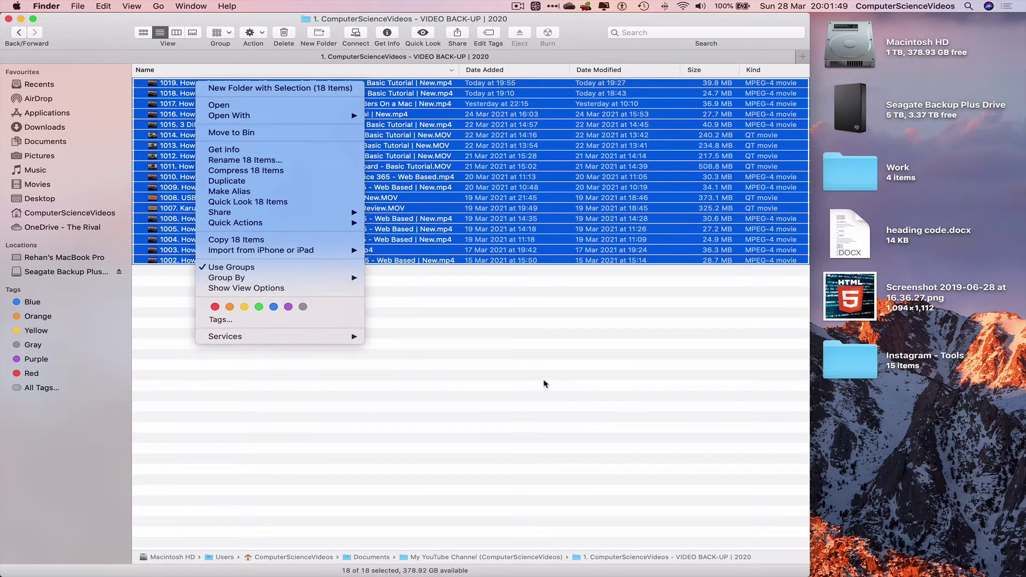
{"action": "left_click", "coordinate": [545, 383]}
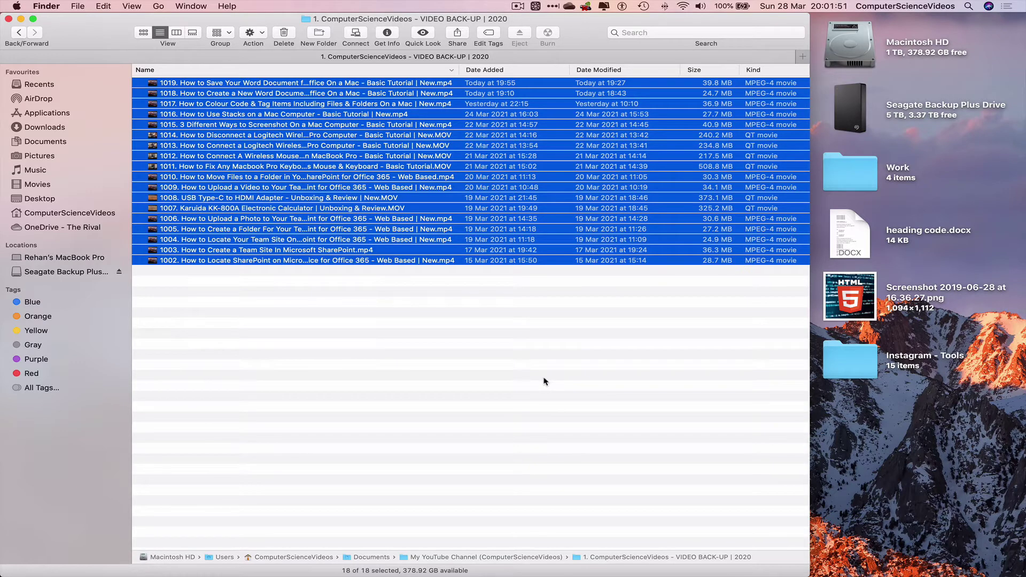
{"action": "key", "text": "super+BackSpace"}
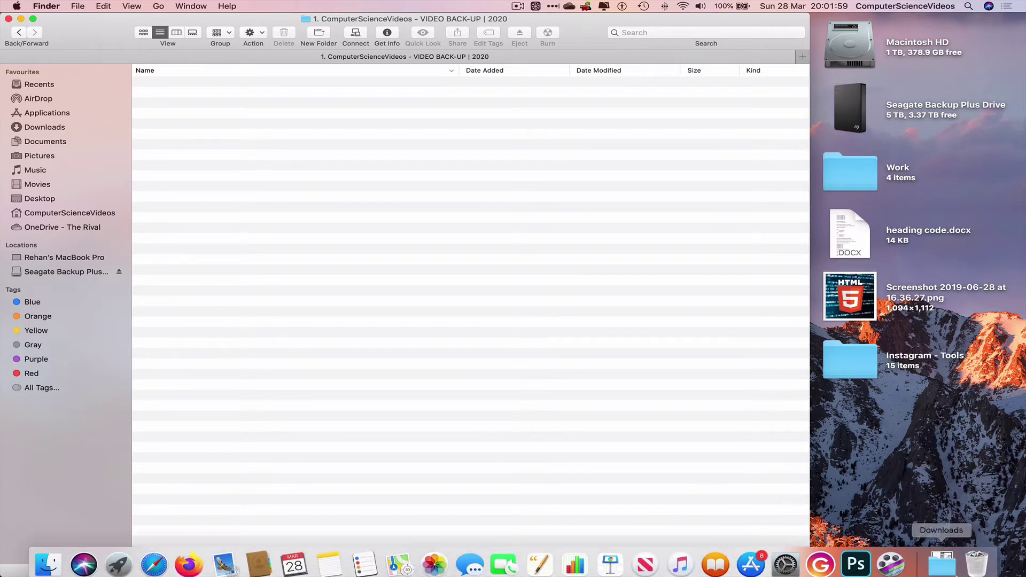
Empty the Bin to permanently erase its items.
{"action": "right_click", "coordinate": [979, 569]}
{"action": "left_click", "coordinate": [981, 521]}
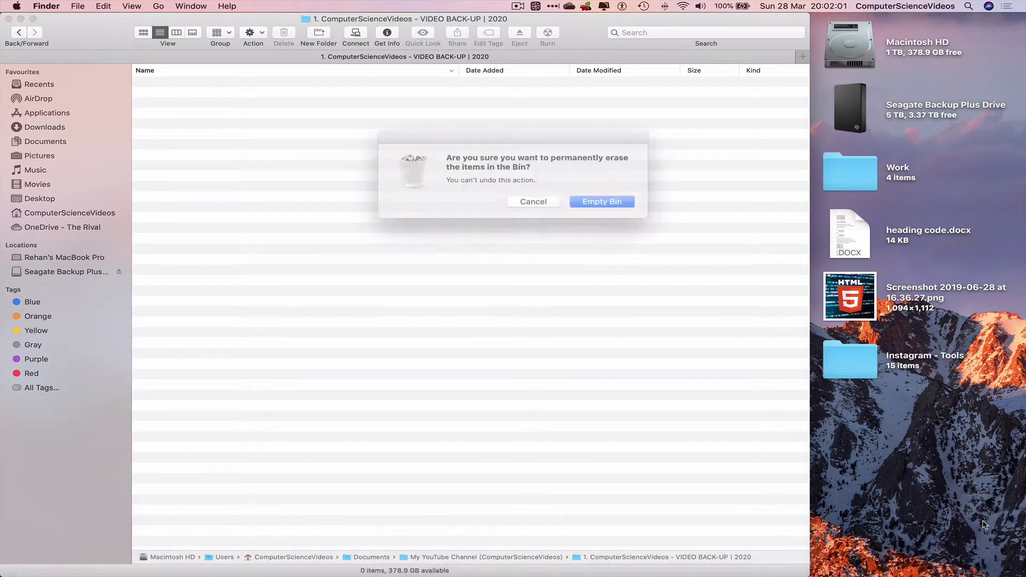
{"action": "key", "text": "Return"}
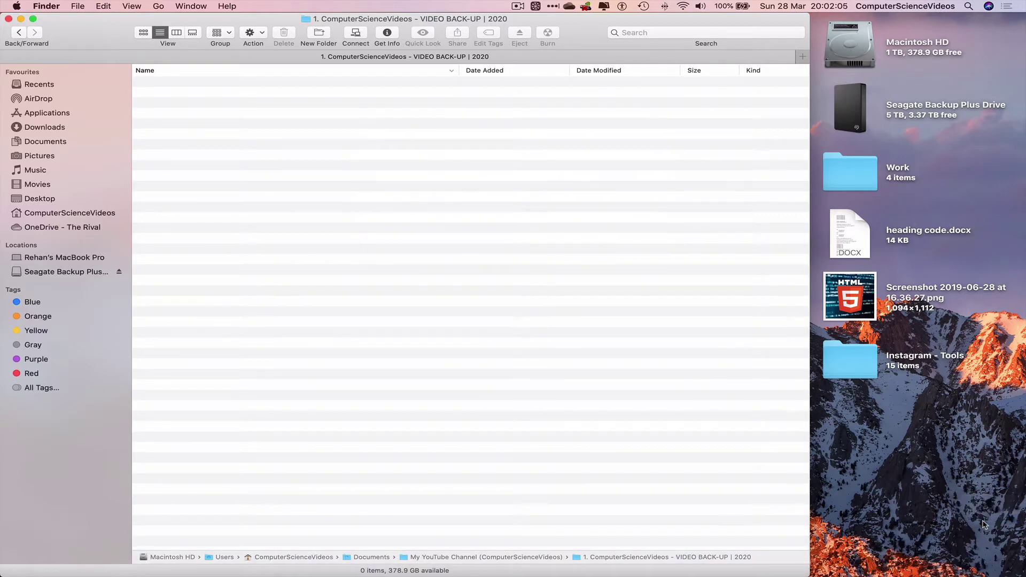
Check the videos on the drive, and open the YouTube Videos folder inside the Mac's My YouTube Channel folder.
{"action": "key", "text": "ctrl+Left"}
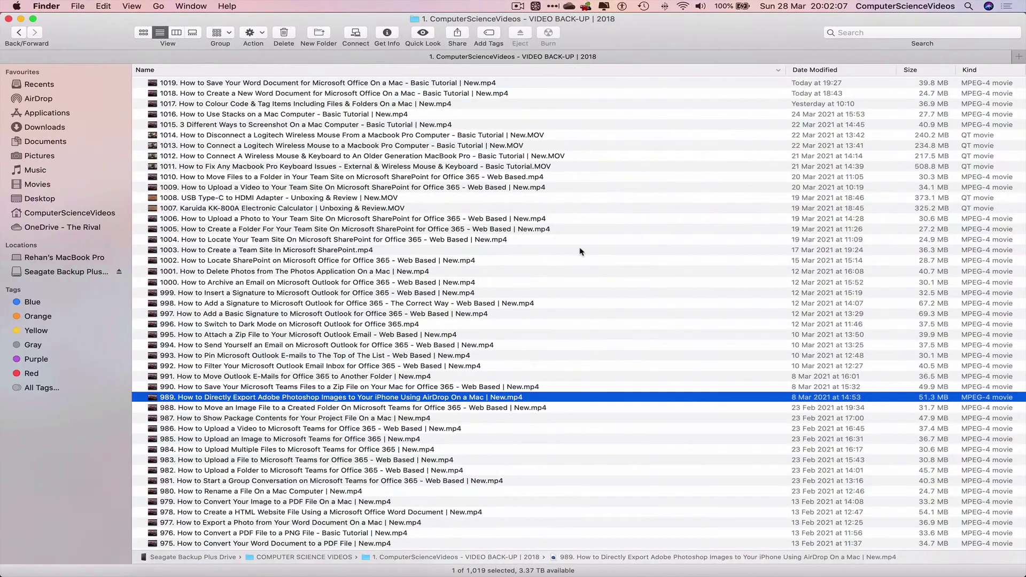
{"action": "key", "text": "ctrl+Right"}
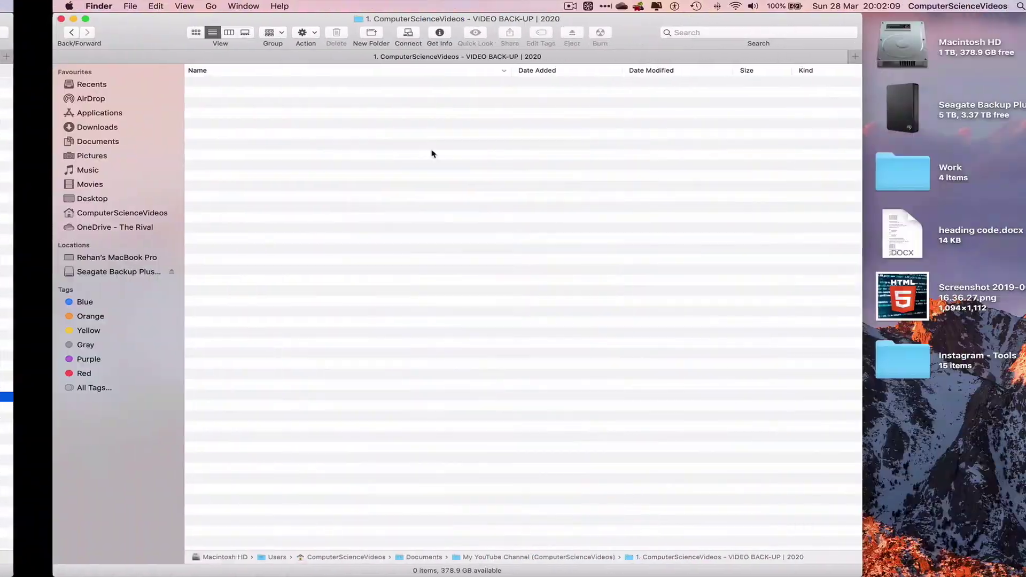
{"action": "left_click", "coordinate": [20, 33]}
{"action": "scroll", "coordinate": [473, 181], "scroll_direction": "right", "scroll_amount": 5}
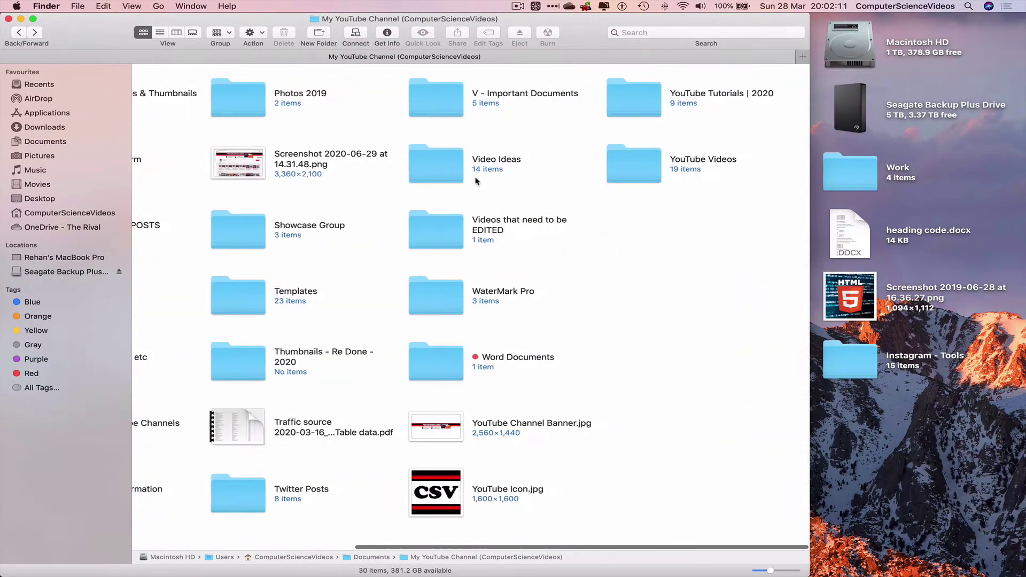
{"action": "double_click", "coordinate": [658, 168]}
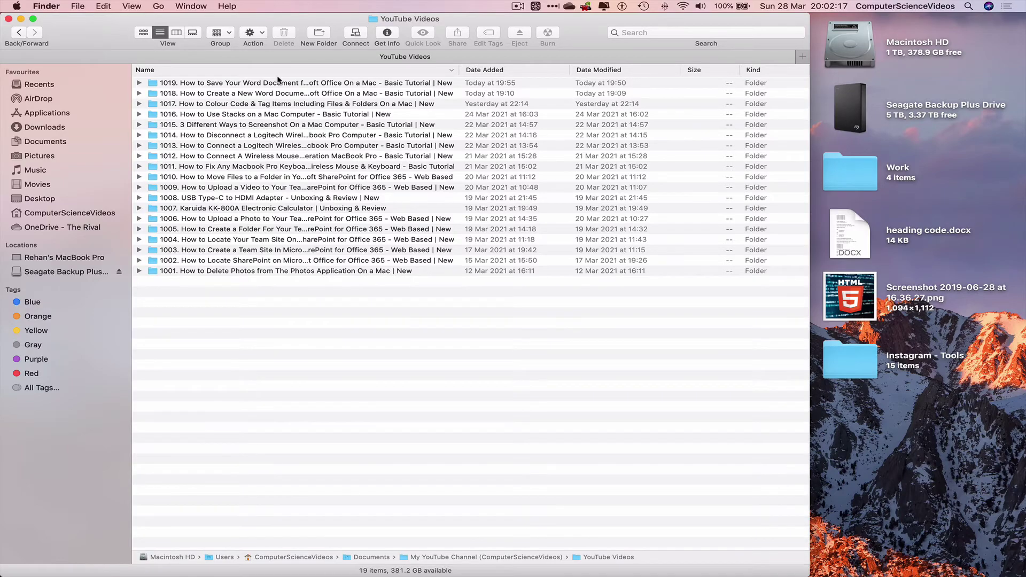
In the Seagate drive window, open the YouTube Videos folder inside COMPUTER SCIENCE VIDEOS.
{"action": "key", "text": "ctrl+Left"}
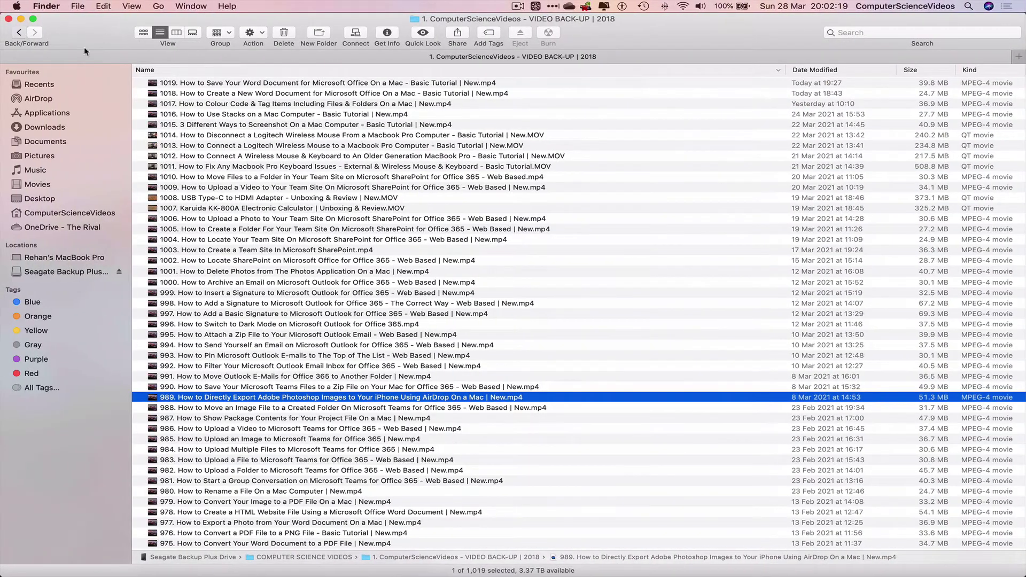
{"action": "key", "text": "super+Up"}
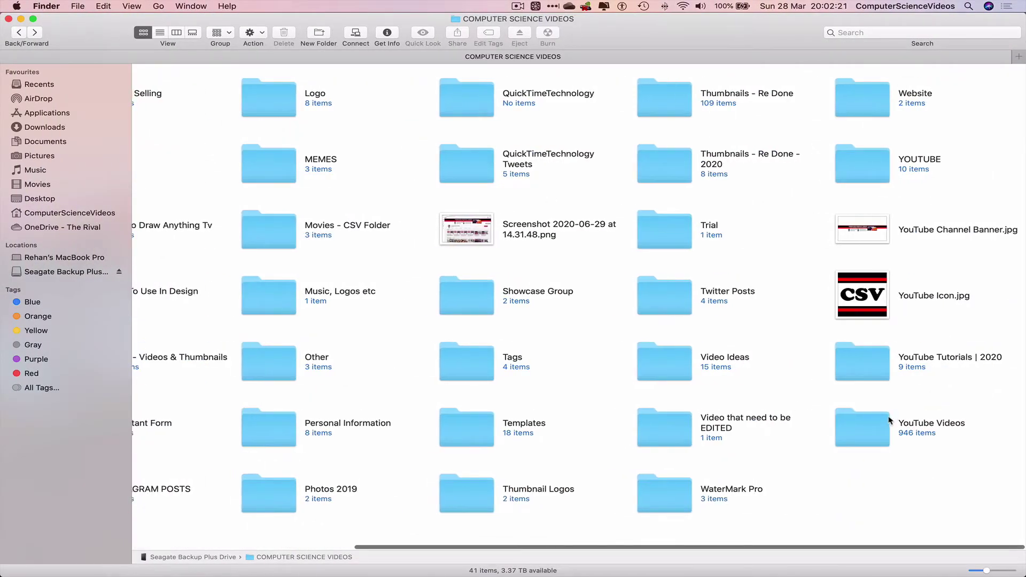
{"action": "double_click", "coordinate": [862, 427]}
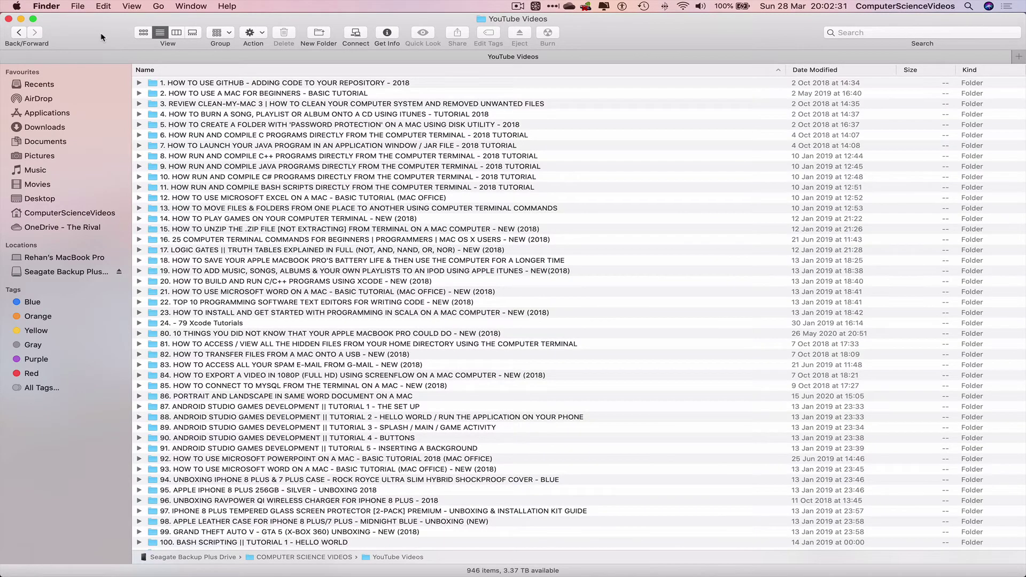
Sort the drive's YouTube Videos folder by name in descending order, and remove folder 1001, already on the drive, from the Mac's YouTube Videos folder.
{"action": "left_click", "coordinate": [229, 72]}
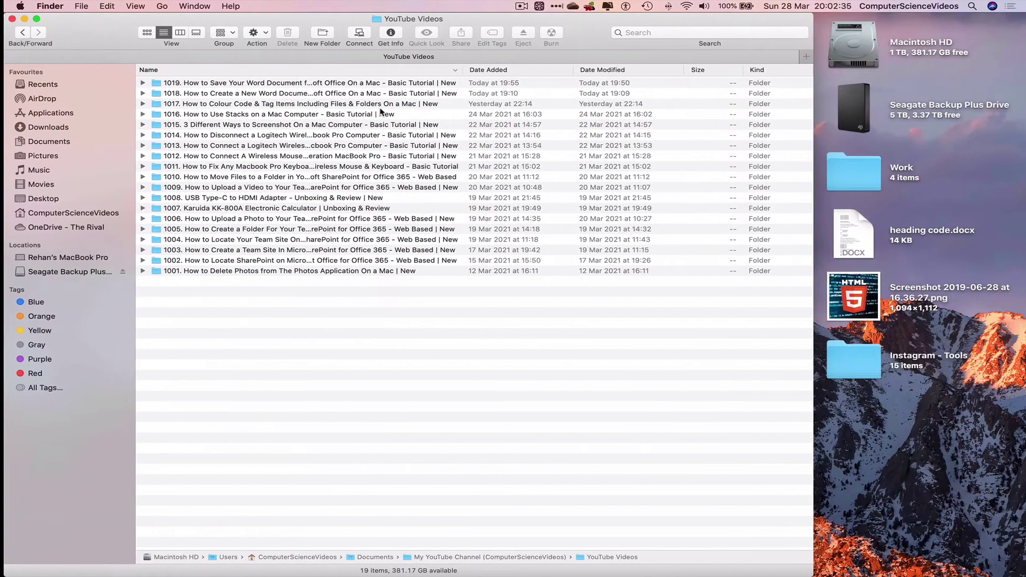
{"action": "left_click", "coordinate": [233, 274]}
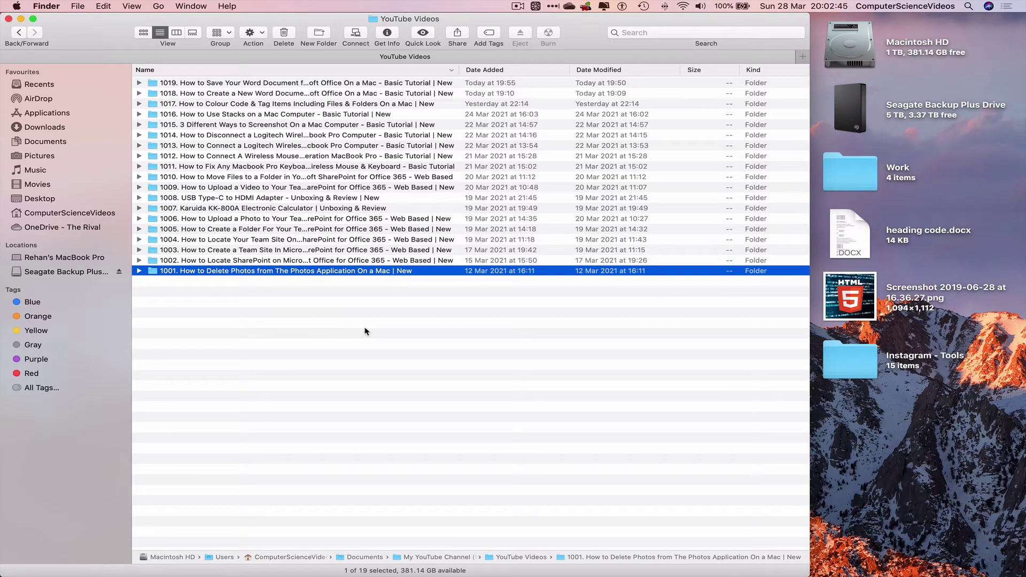
{"action": "key", "text": "ctrl+Left"}
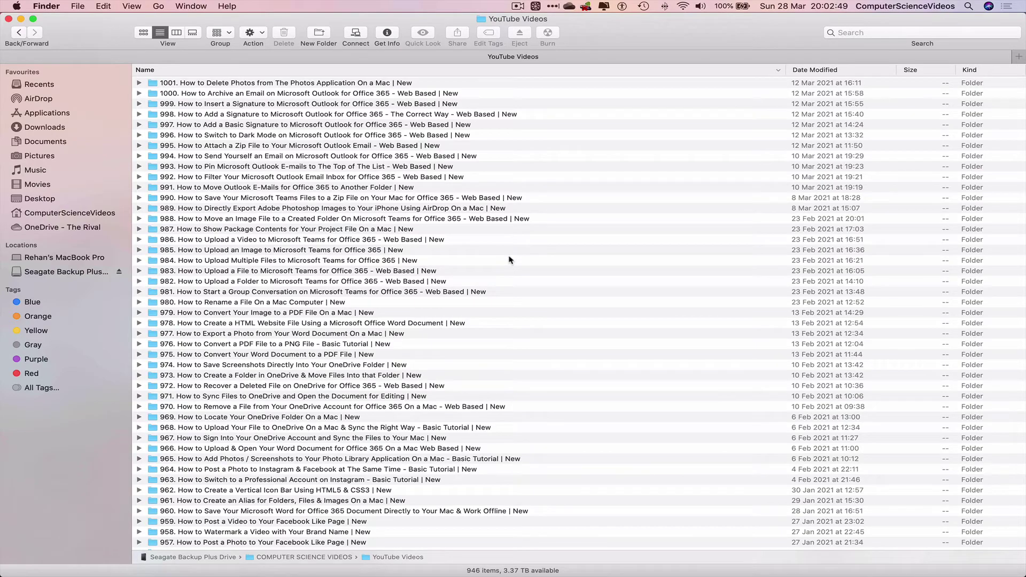
{"action": "key", "text": "ctrl+Right"}
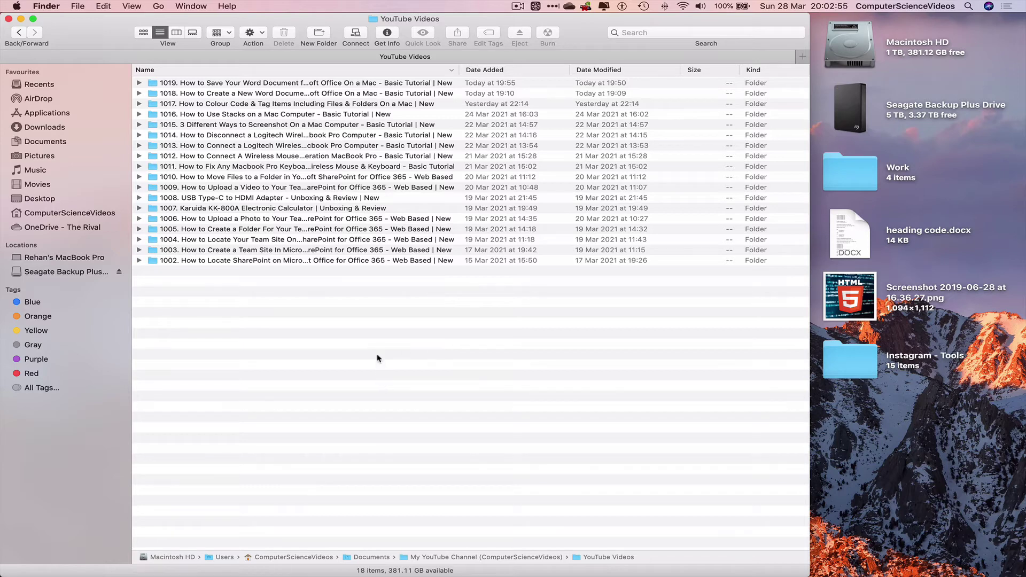
Copy all 18 folders, 1002 to 1019, from the Mac's YouTube Videos folder into the YouTube Videos folder on the Seagate drive.
{"action": "left_click_drag", "start_coordinate": [357, 291], "coordinate": [273, 115]}
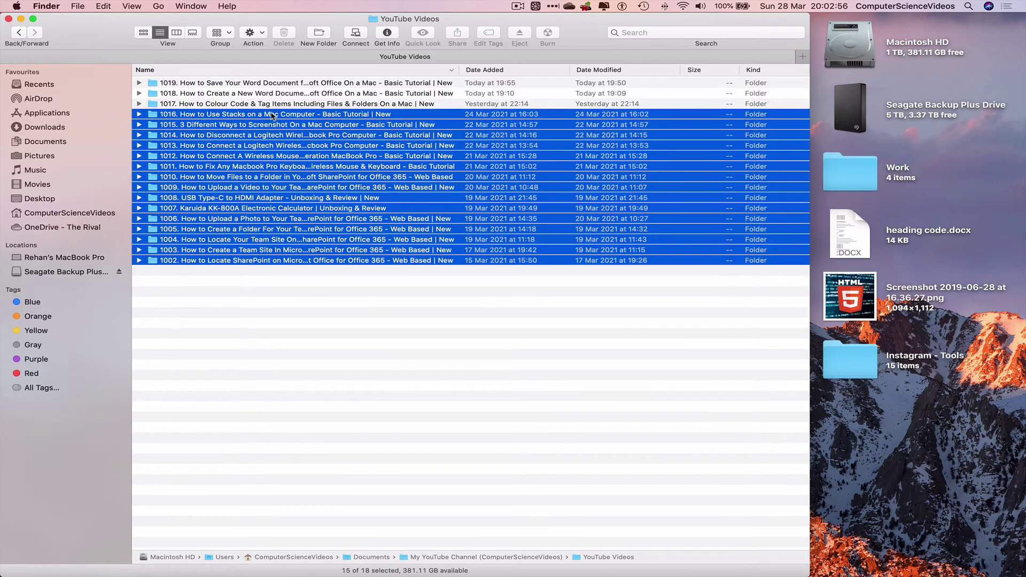
{"action": "right_click", "coordinate": [239, 82]}
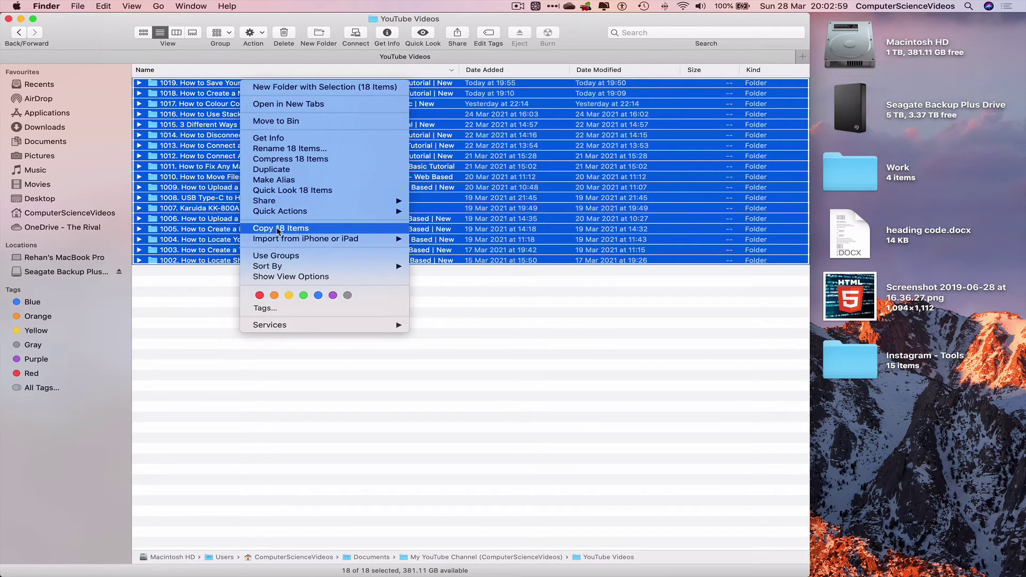
{"action": "left_click", "coordinate": [278, 229]}
{"action": "left_click", "coordinate": [380, 323]}
{"action": "key", "text": "ctrl+Left"}
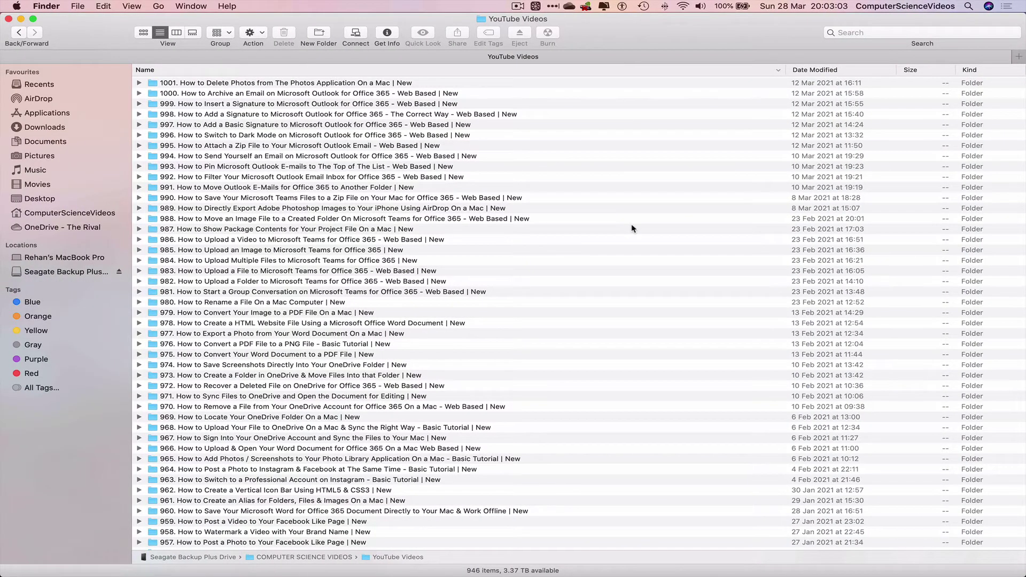
{"action": "left_click", "coordinate": [632, 228]}
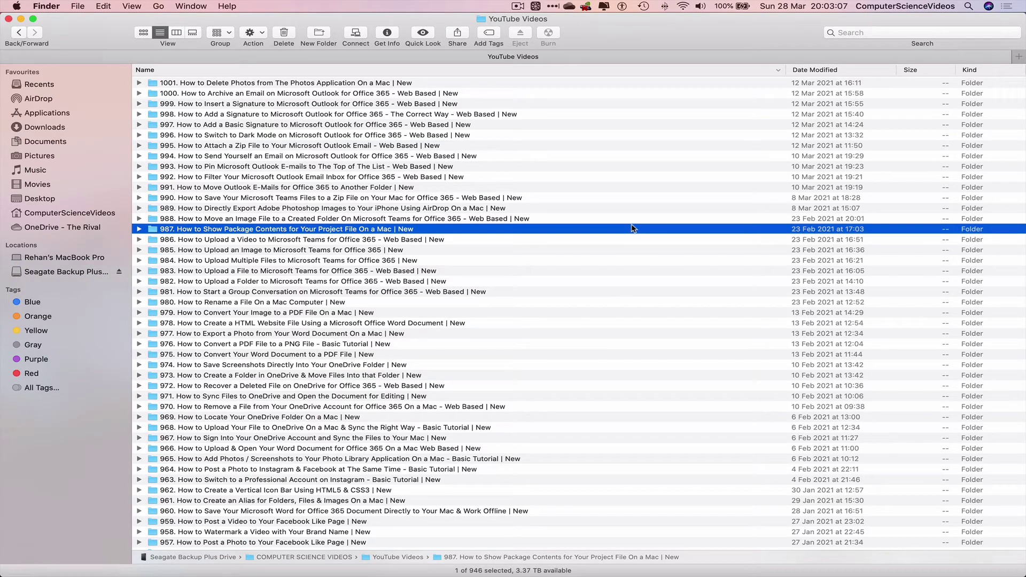
{"action": "key", "text": "super+v"}
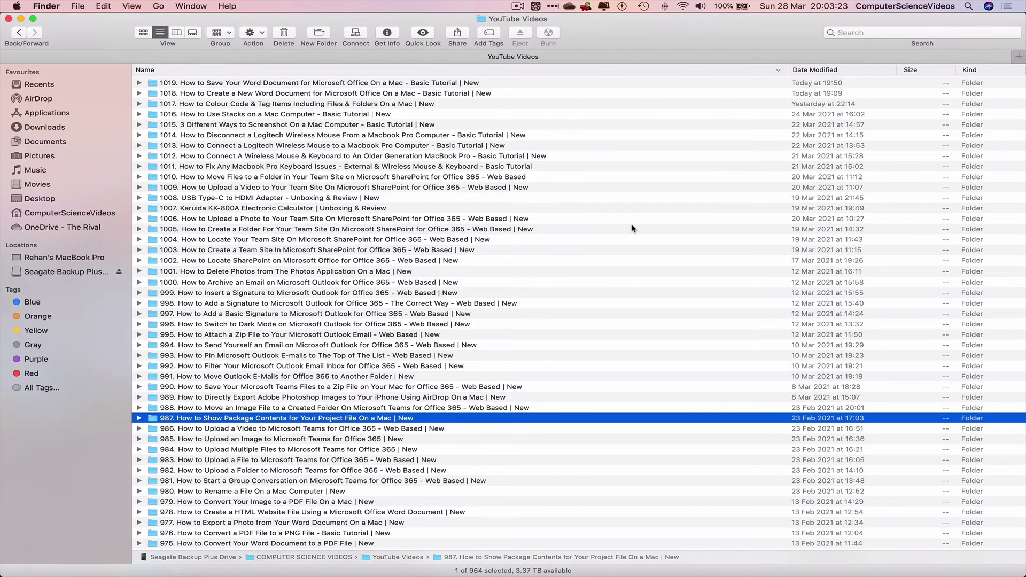
Close both Finder windows and eject the Seagate Backup Plus Drive from the desktop.
{"action": "left_click", "coordinate": [8, 19]}
{"action": "left_click", "coordinate": [8, 19]}
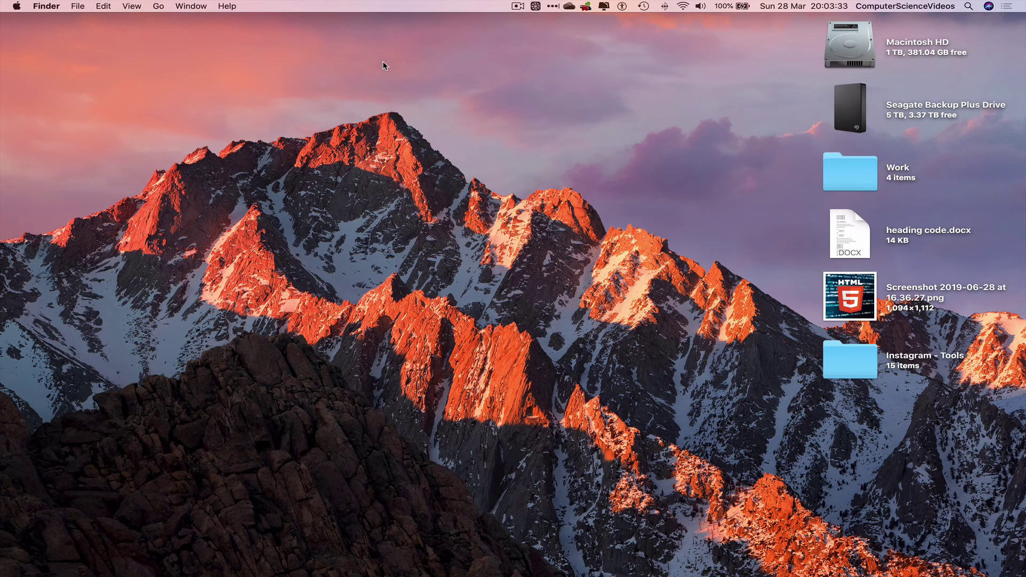
{"action": "right_click", "coordinate": [861, 115]}
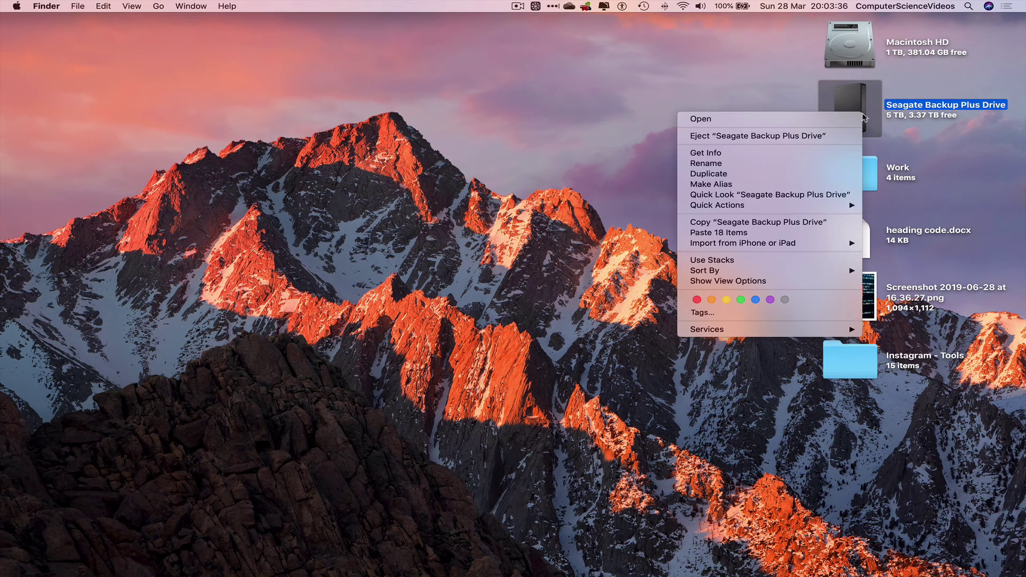
{"action": "left_click", "coordinate": [756, 137]}
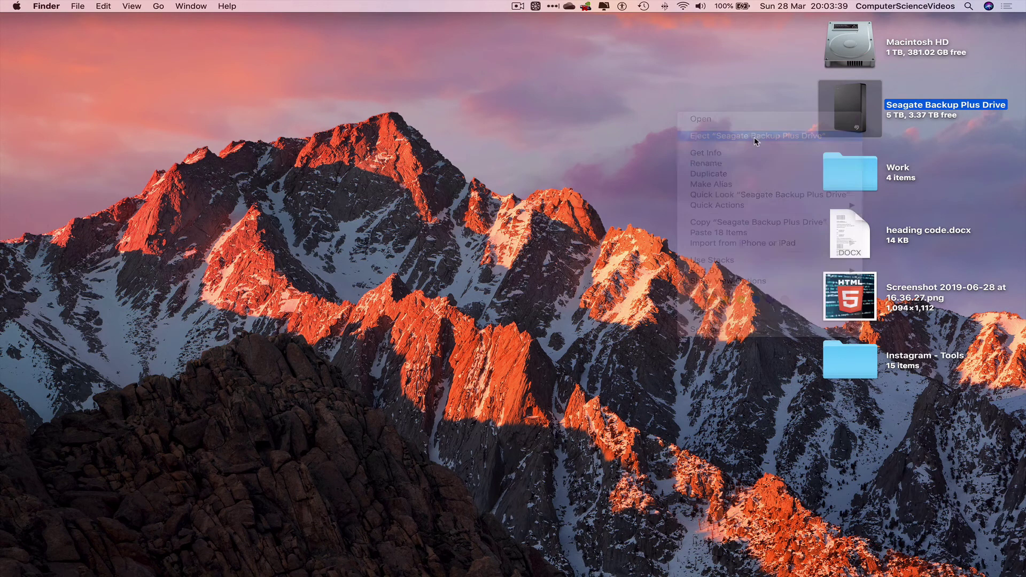